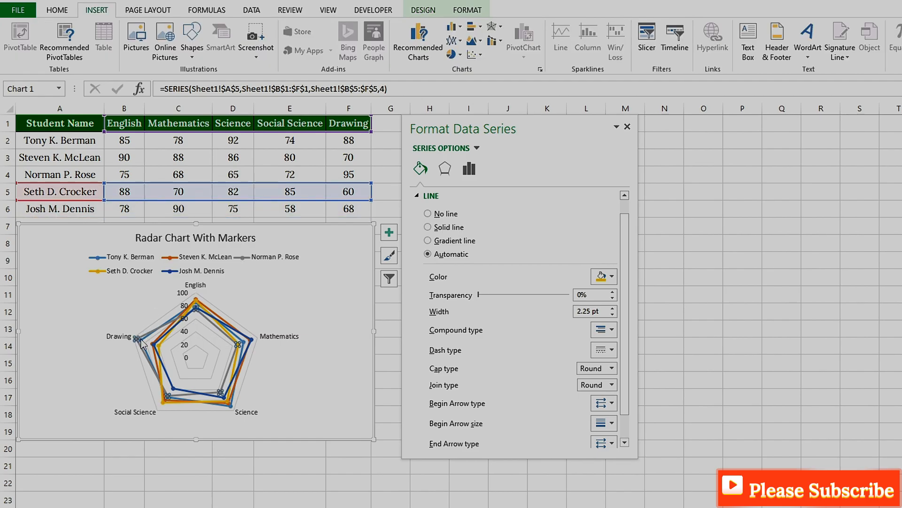
- Change the rows 5 and 6 student series in the radar chart to the Filled Radar type
left_click(178, 394)
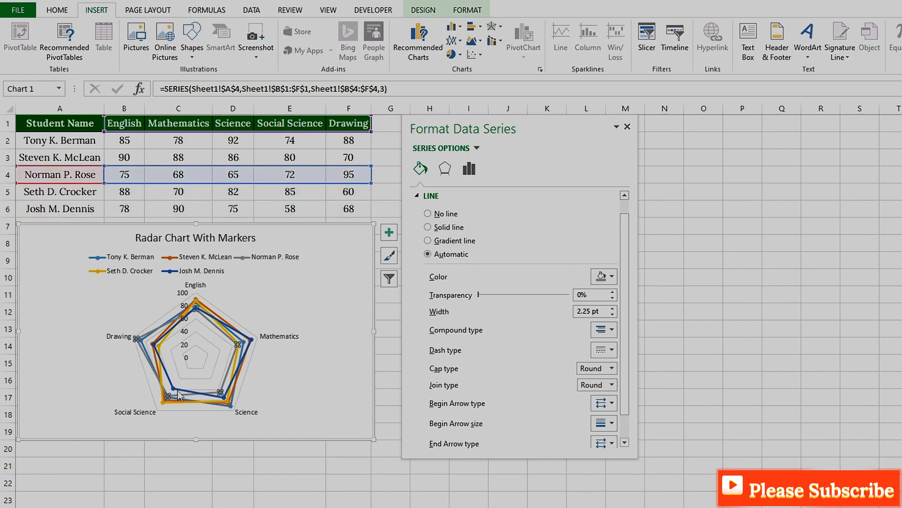
left_click(228, 403)
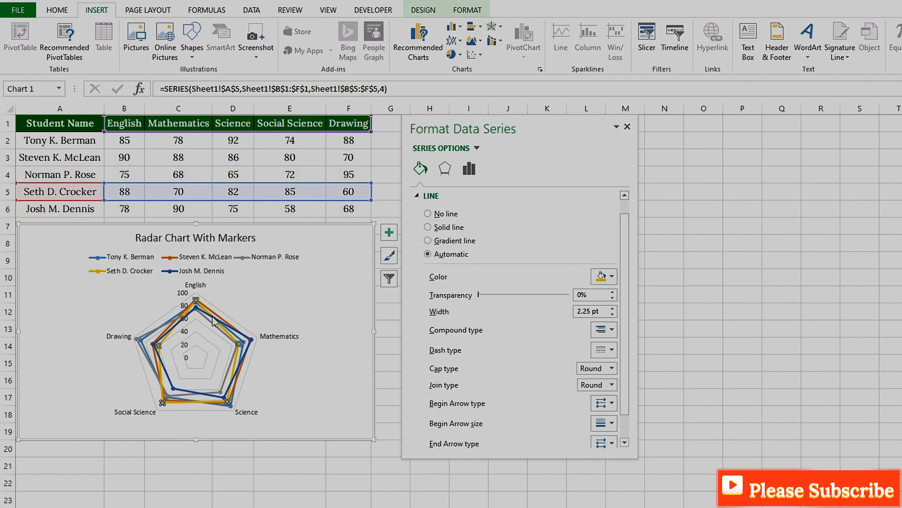
left_click(241, 345)
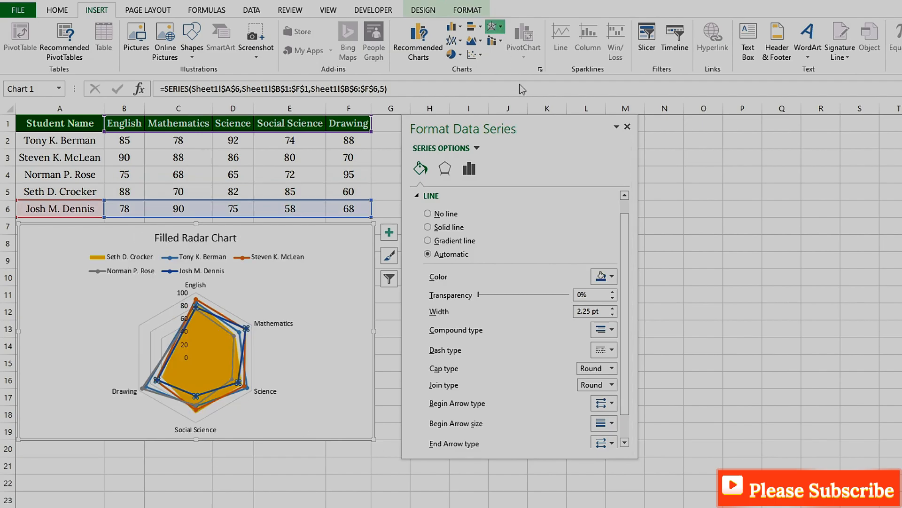
left_click(500, 28)
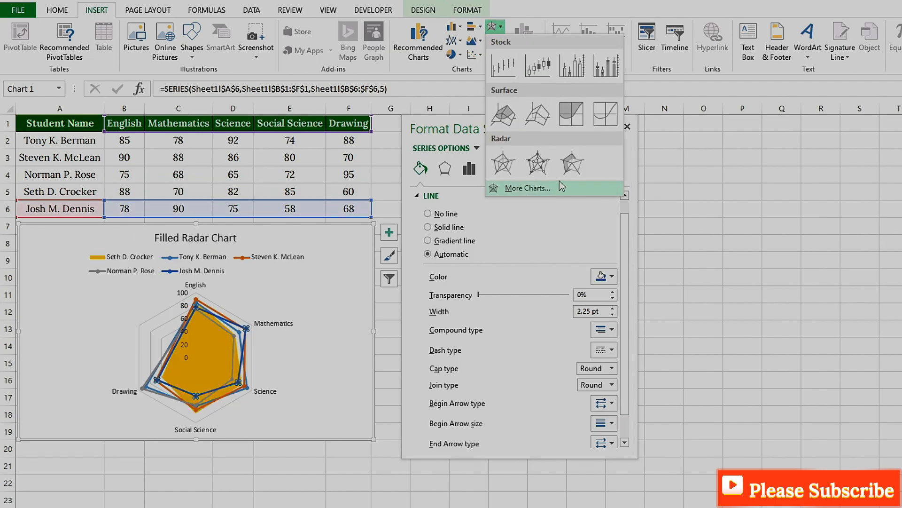
left_click(571, 168)
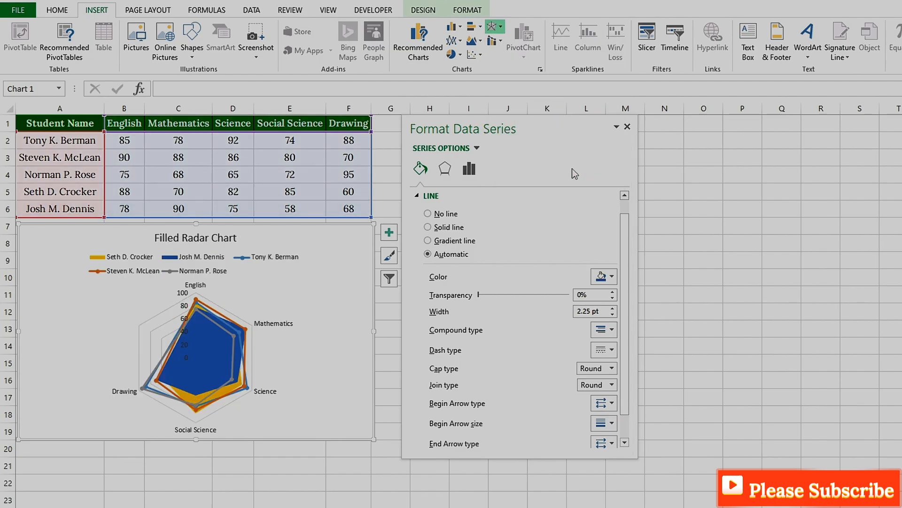
- Change the whole chart to the plain Radar type without markers or fill
left_click(197, 304)
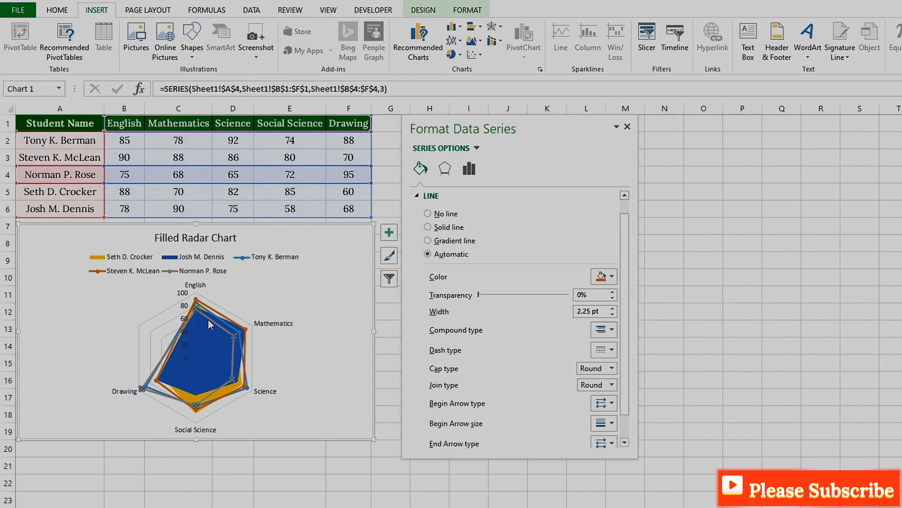
left_click(156, 381)
left_click(495, 26)
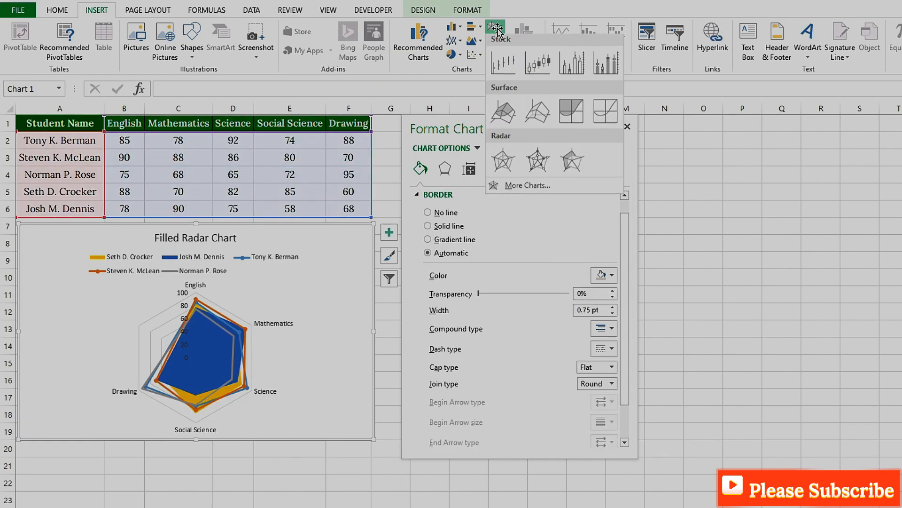
left_click(504, 166)
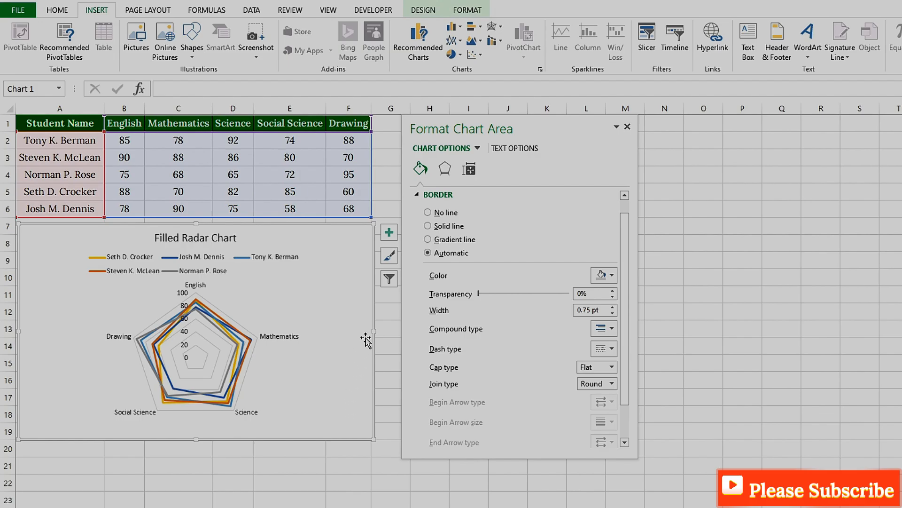
- Turn the radar chart's data labels on and back off
left_click(389, 232)
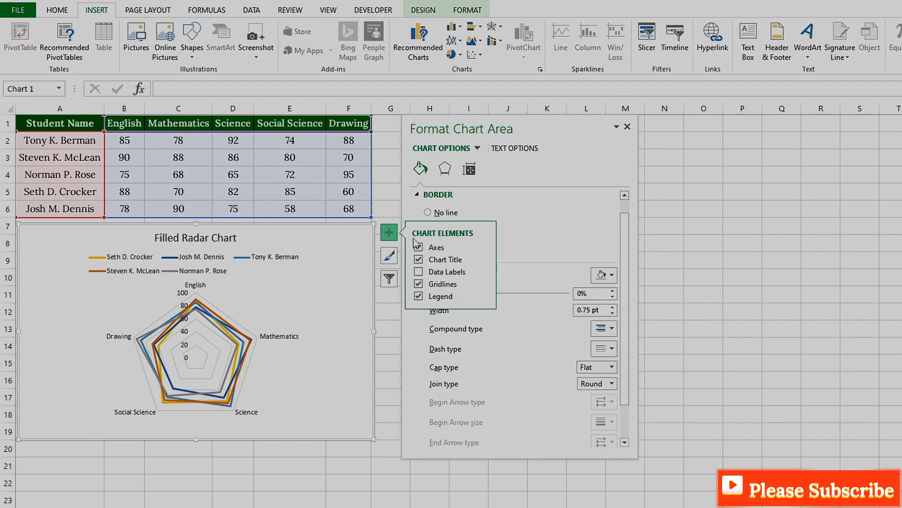
left_click(418, 271)
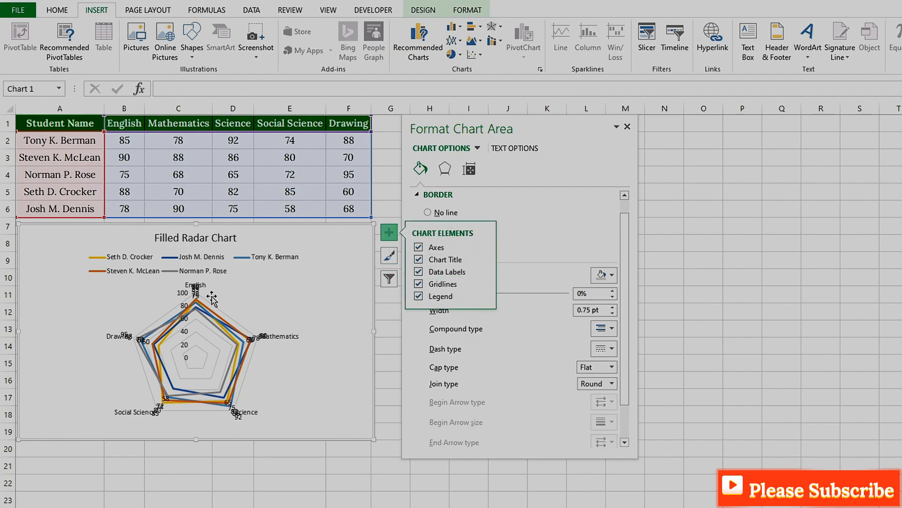
left_click(419, 272)
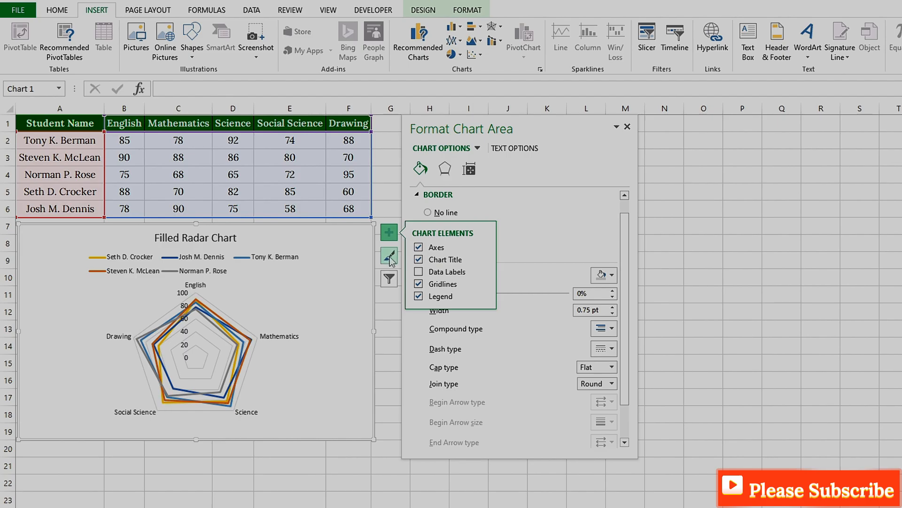
- Apply the last style in the chart style gallery to the radar chart and view the available color schemes
left_click(273, 273)
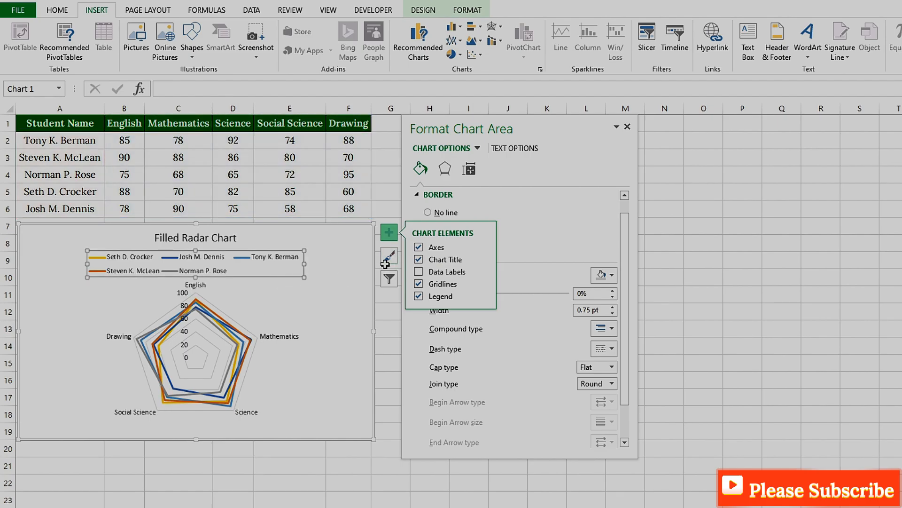
left_click(364, 301)
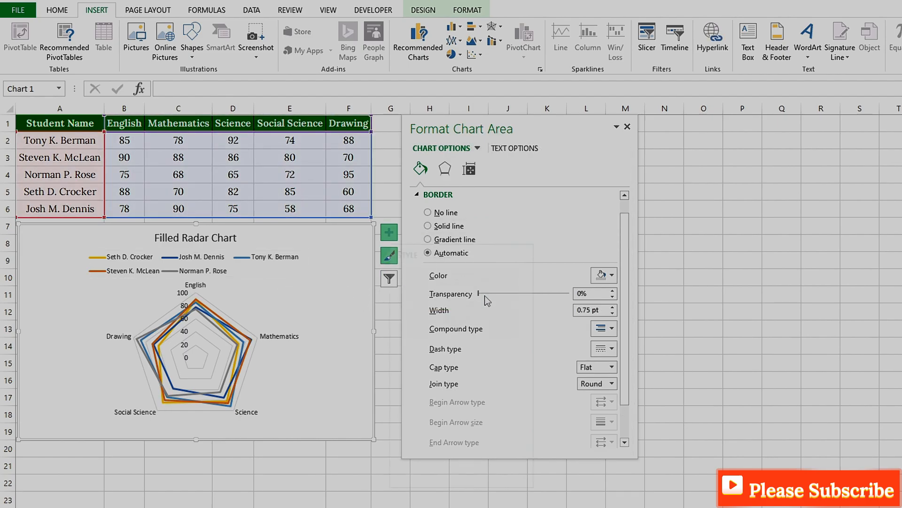
scroll(476, 397, "down", 5)
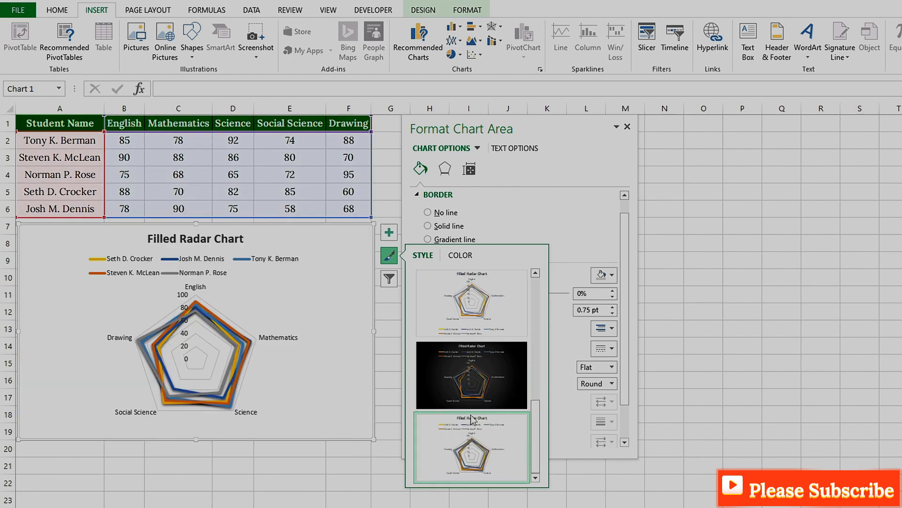
left_click(460, 255)
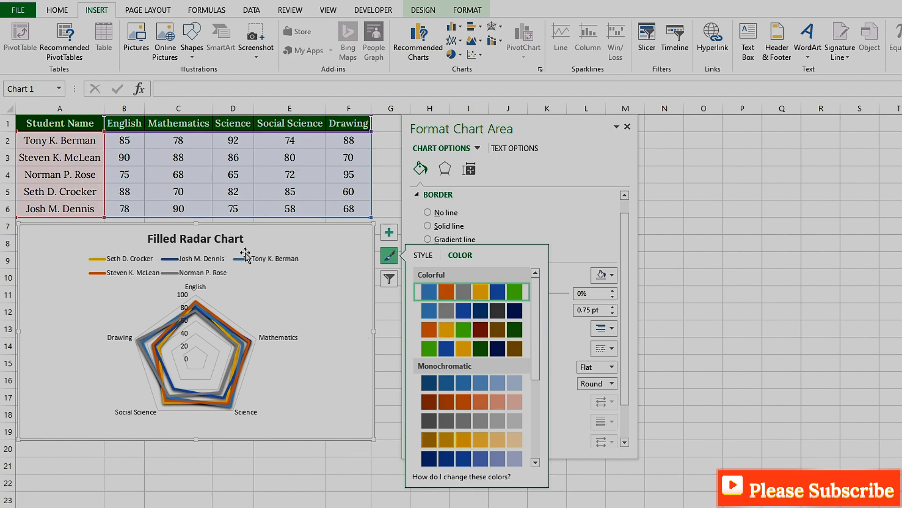
- Filter the radar chart to the student series from rows 5 and 6 by excluding rows 2, 3 and 4
left_click(397, 280)
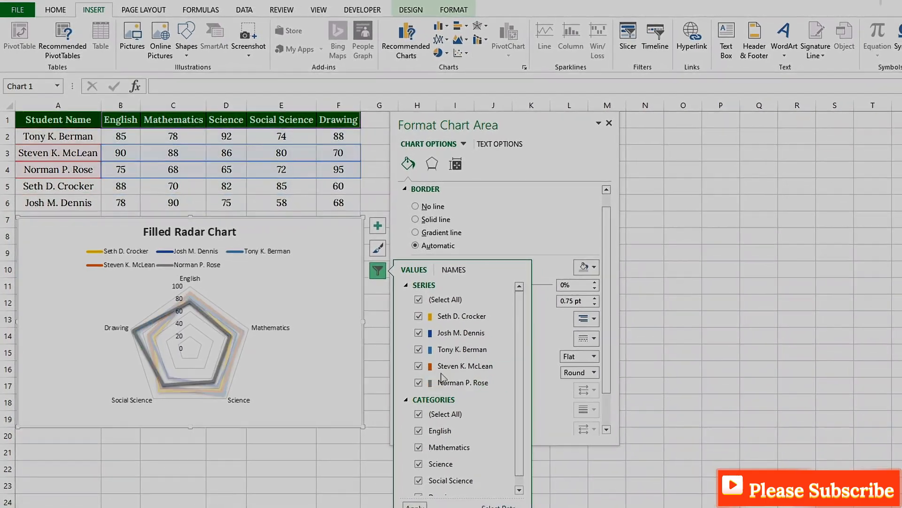
left_click(412, 344)
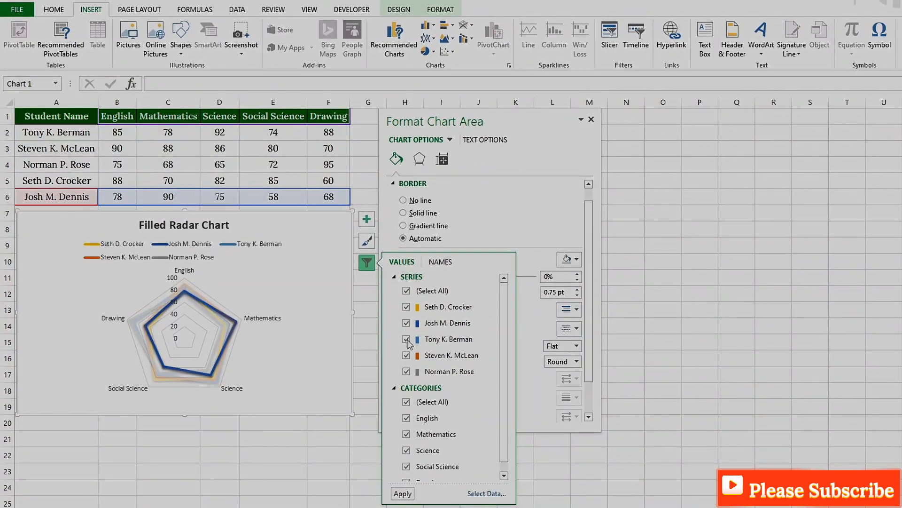
left_click(444, 322)
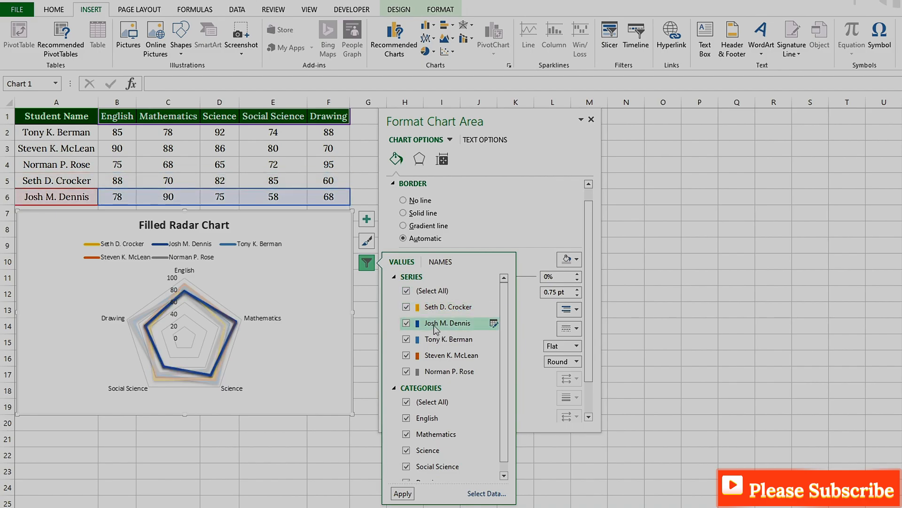
left_click(406, 355)
left_click(406, 371)
left_click(402, 493)
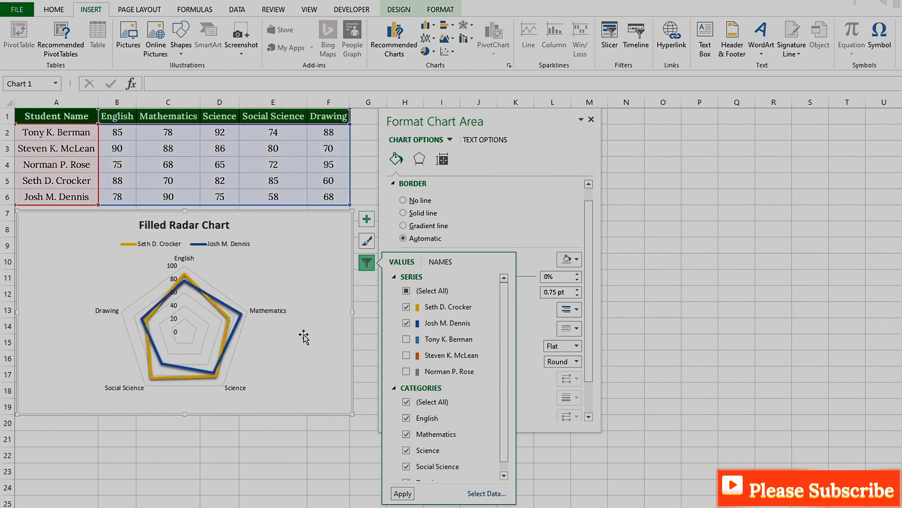
- Reselect all student series in the chart filter and apply it
mouse_move(222, 314)
left_click(407, 291)
left_click(402, 493)
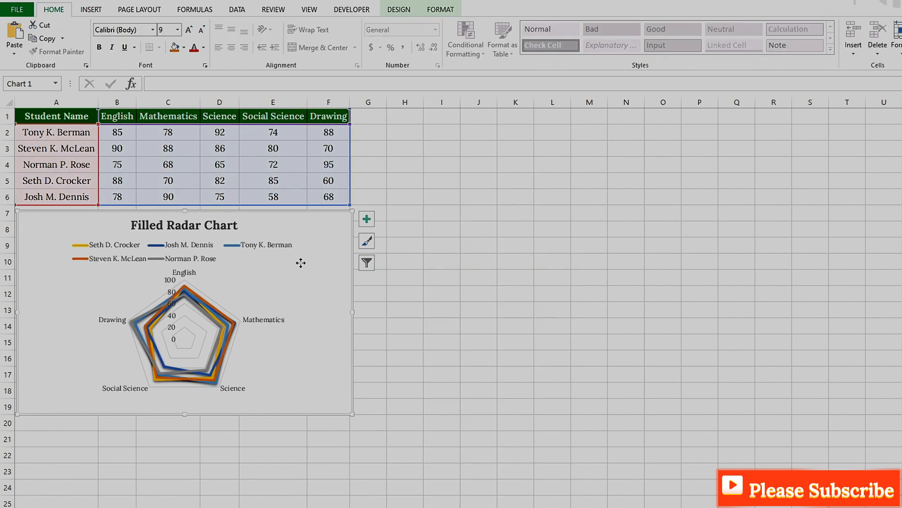
- Give the chart area a solid black border with a width of 2 pt
right_click(301, 263)
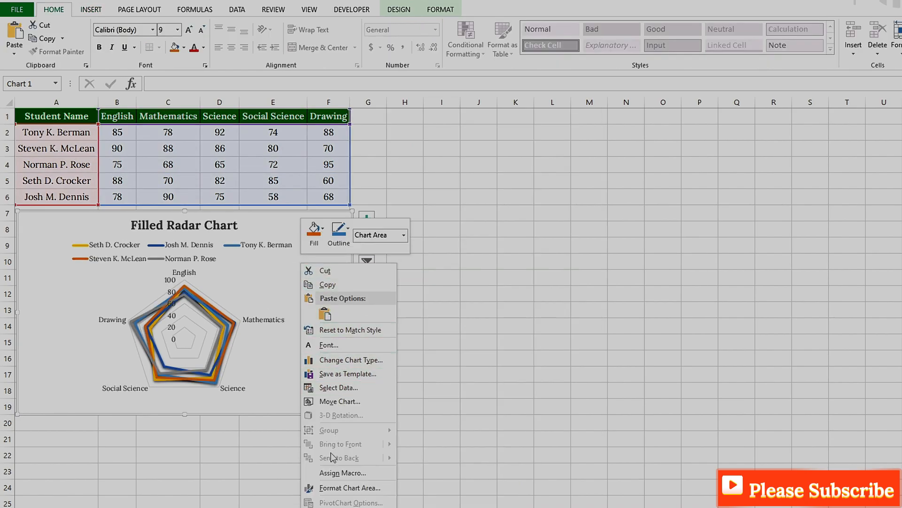
left_click(342, 487)
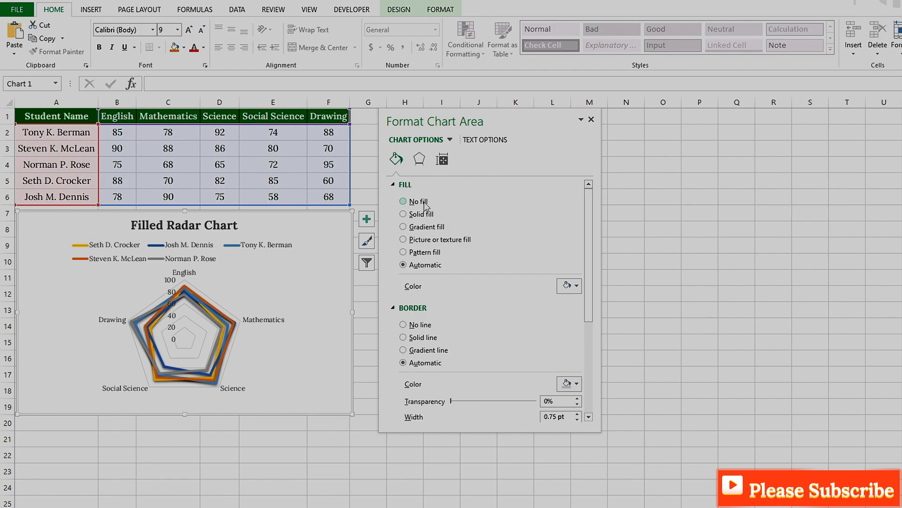
left_click(569, 383)
left_click(569, 403)
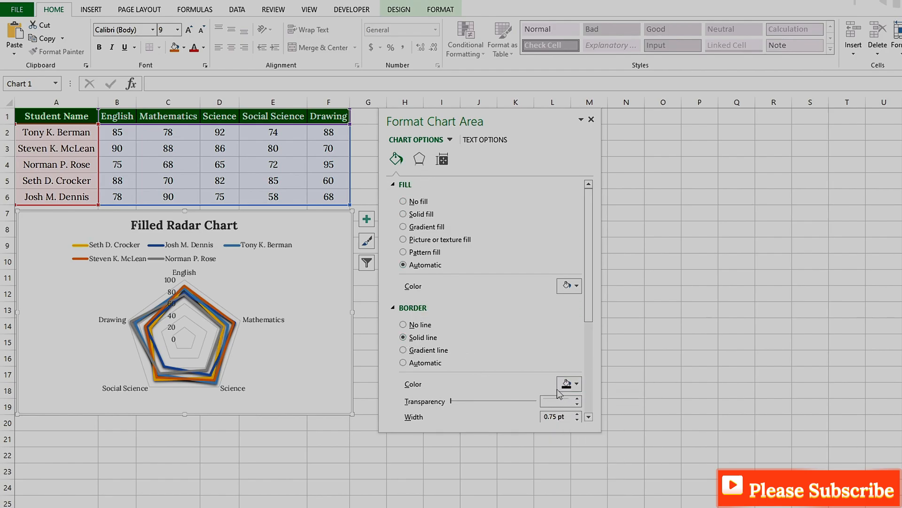
left_click(578, 414)
left_click(578, 414)
left_click(578, 414)
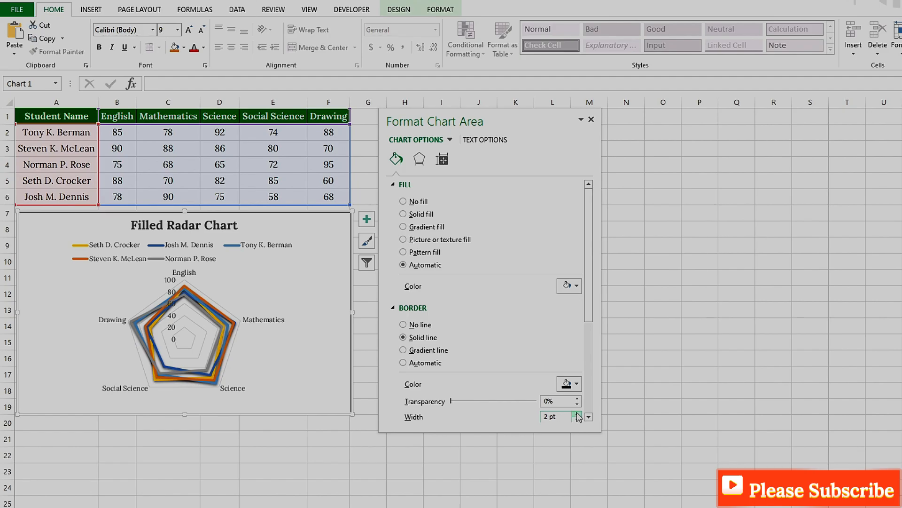
scroll(534, 337, "down", 1)
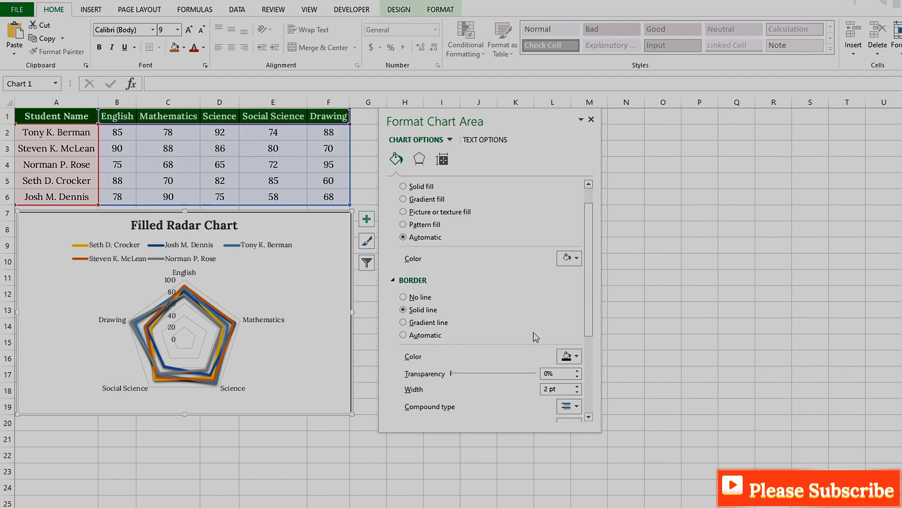
- Apply the centered inner shadow preset to the chart area
left_click(420, 161)
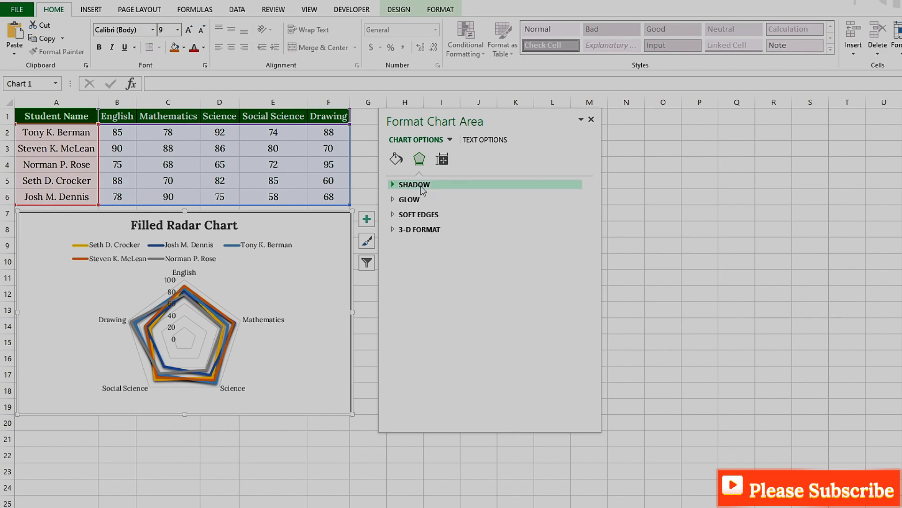
left_click(423, 184)
left_click(570, 200)
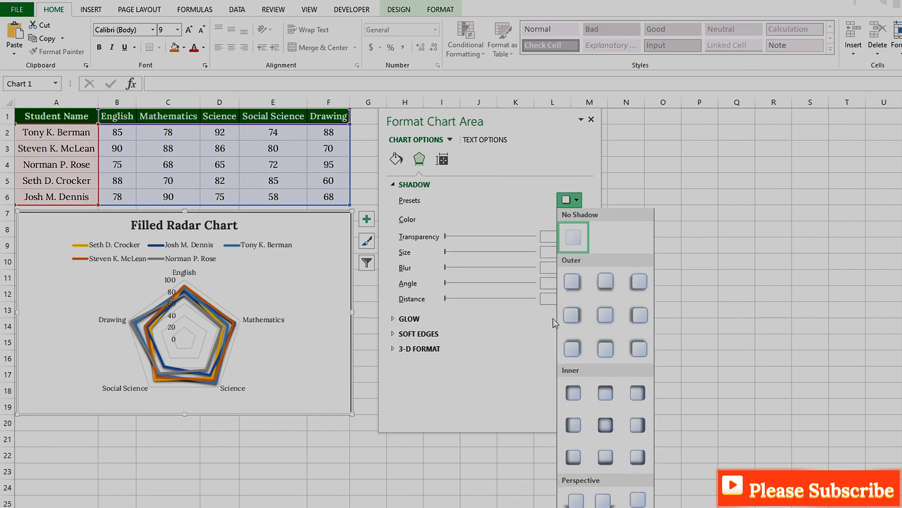
left_click(605, 425)
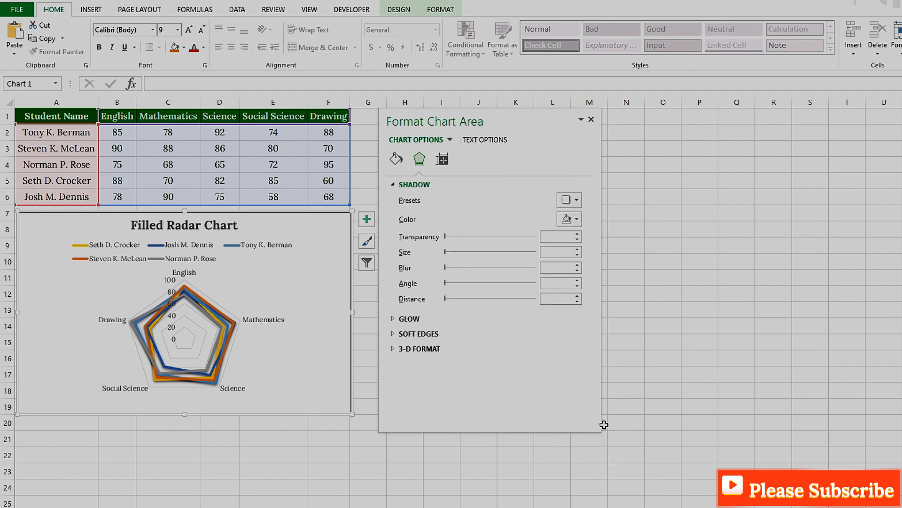
- Replace the chart title with "Student Performance Comparison"
left_click(214, 226)
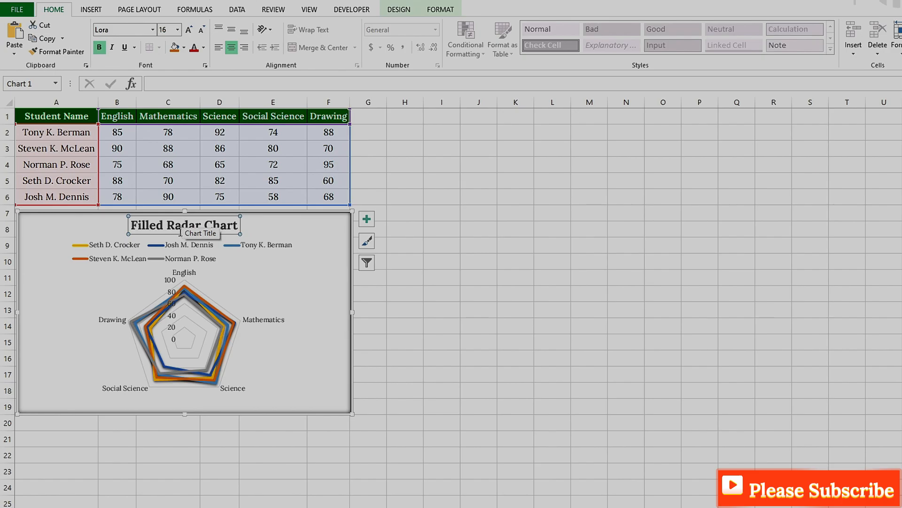
triple_click(192, 223)
type("Stu")
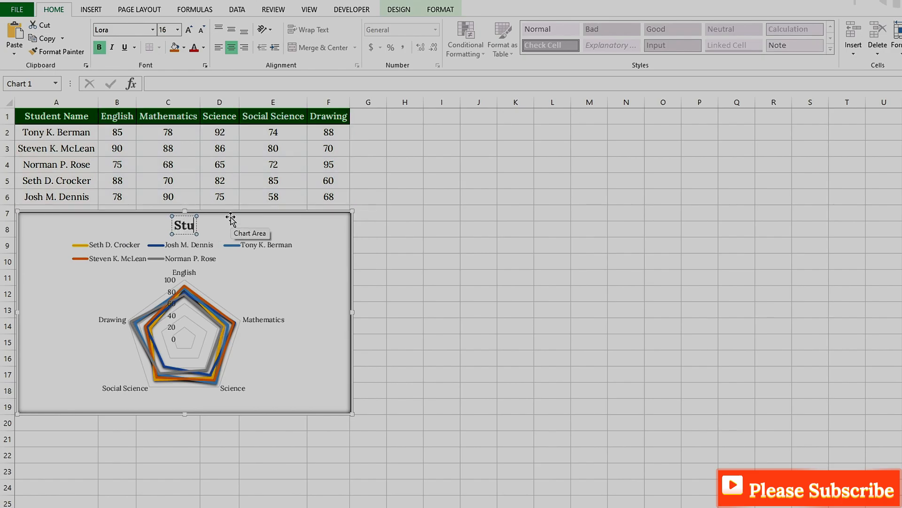
type("dent Performance Comparison")
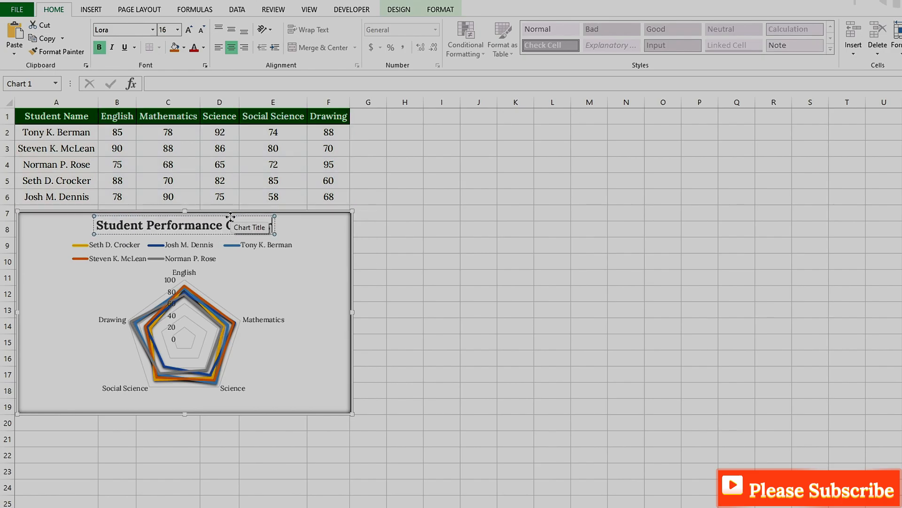
- Format the chart title text in bold with a font size of 16
triple_click(214, 229)
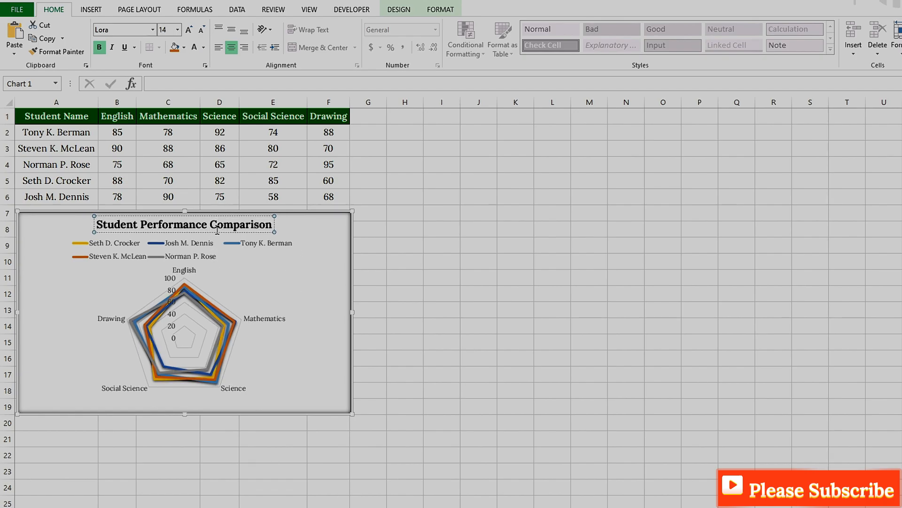
left_click(99, 47)
left_click(100, 47)
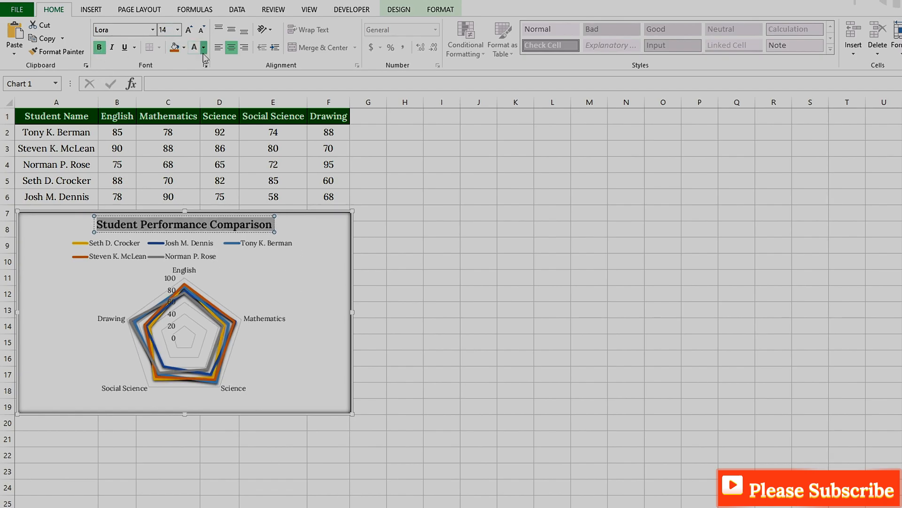
left_click(178, 31)
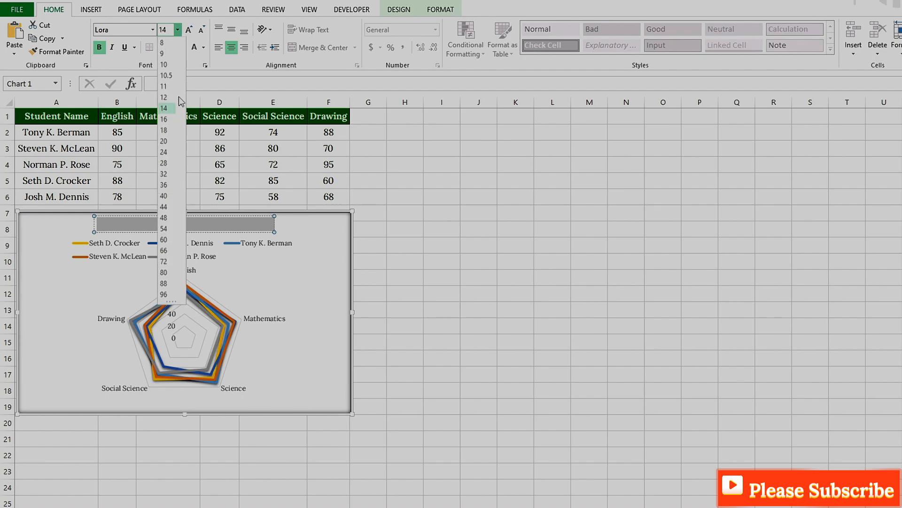
left_click(168, 124)
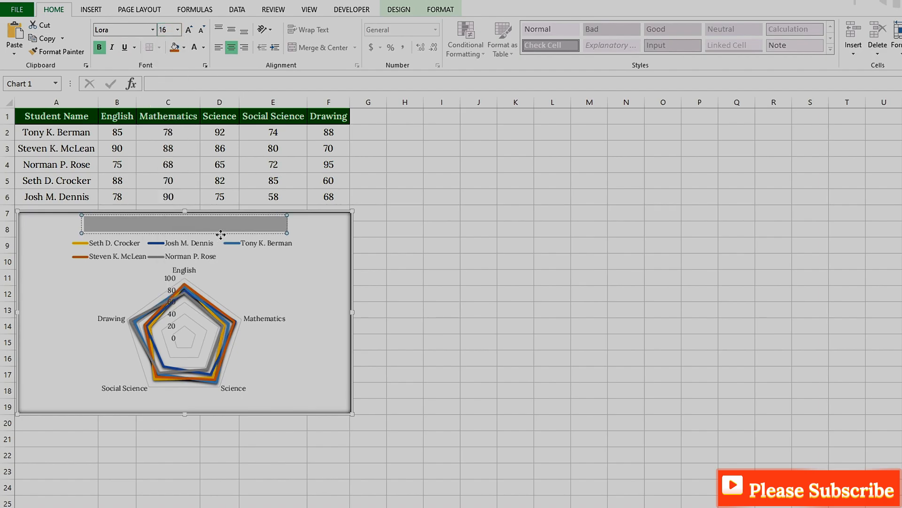
- Give the chart title a solid green fill
right_click(252, 227)
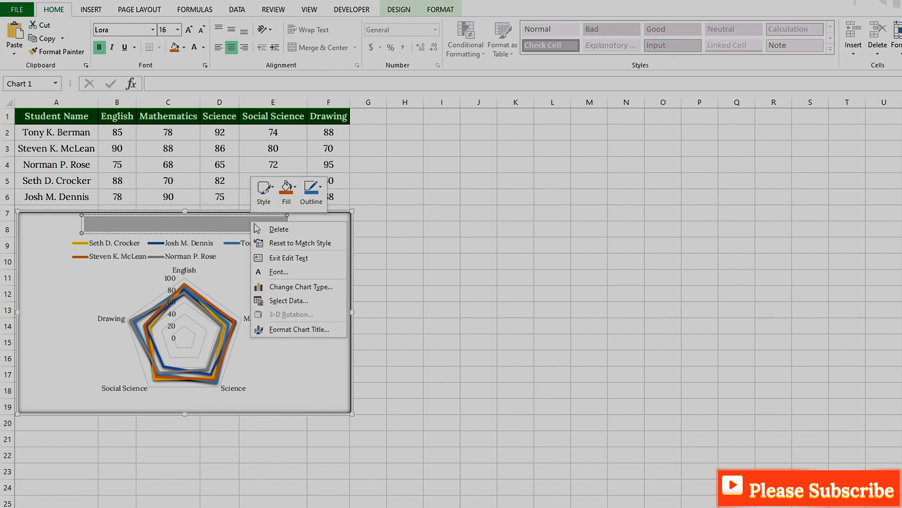
left_click(288, 328)
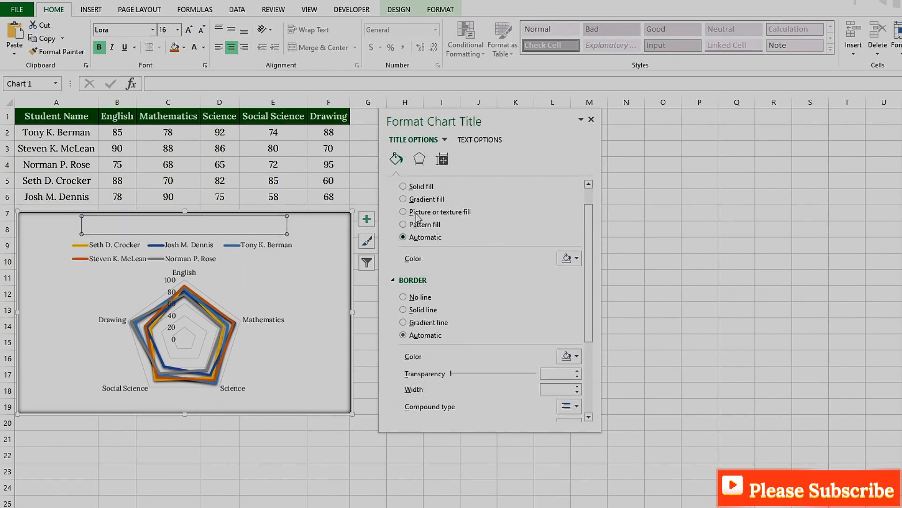
scroll(429, 227, "up", 1)
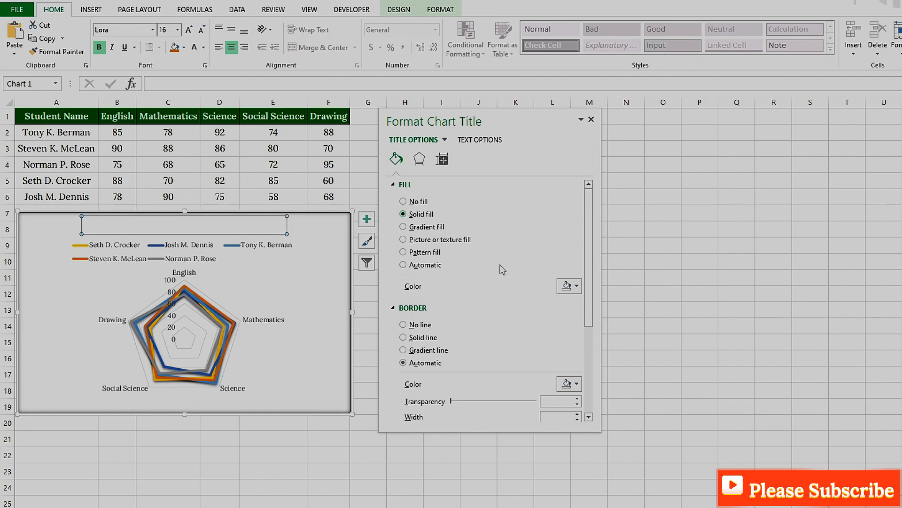
left_click(570, 286)
left_click(605, 381)
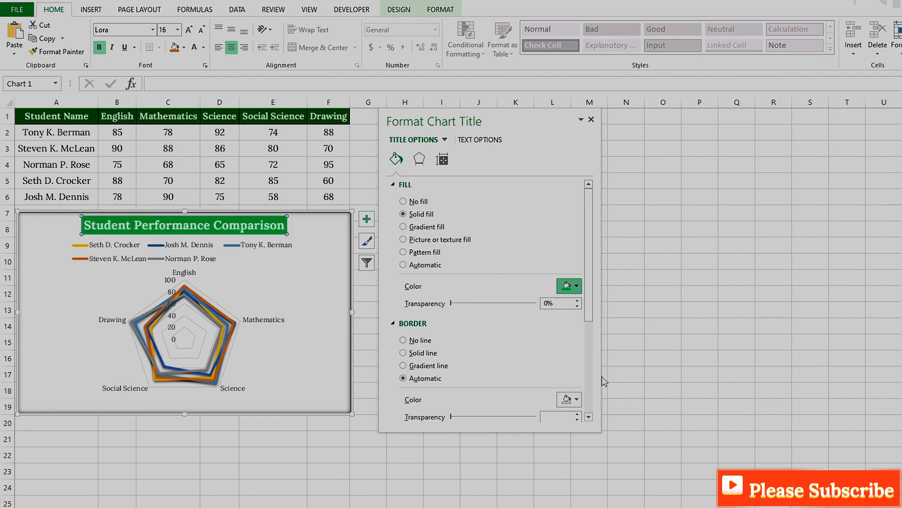
- Add a solid black border with a width of 2 pt around the chart title
left_click(405, 353)
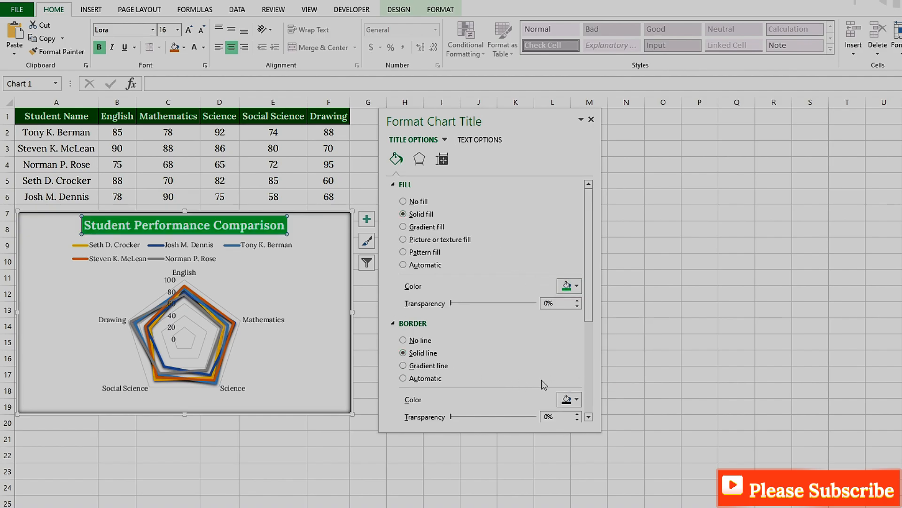
left_click(575, 400)
left_click(574, 425)
scroll(588, 384, "down", 3)
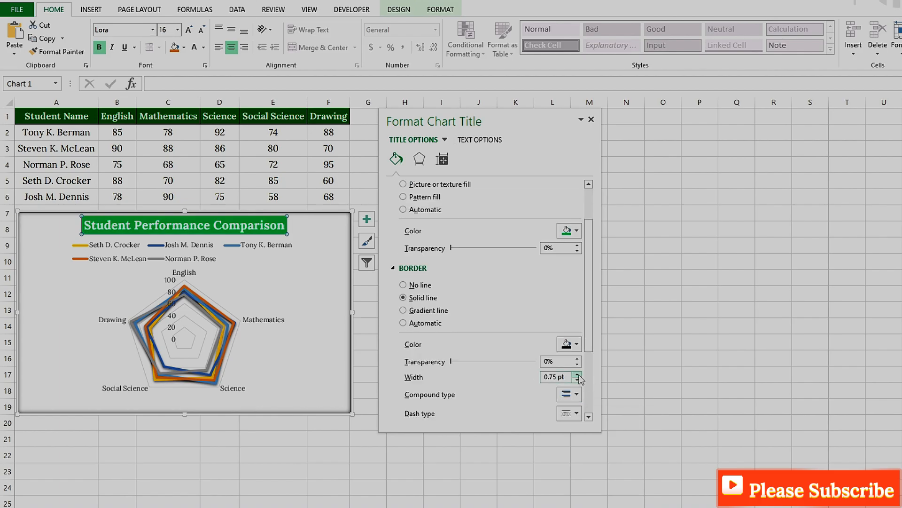
left_click(578, 374)
left_click(578, 373)
left_click(578, 374)
left_click(578, 375)
left_click(578, 380)
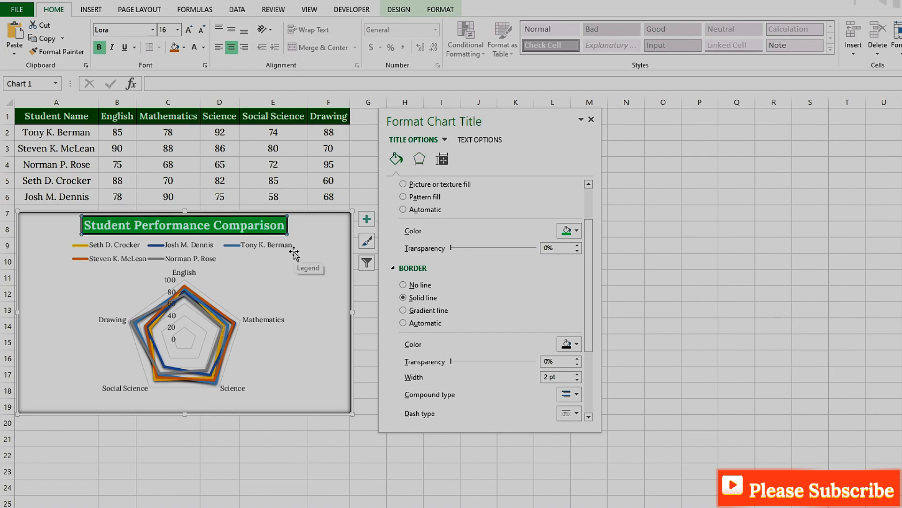
left_click(306, 294)
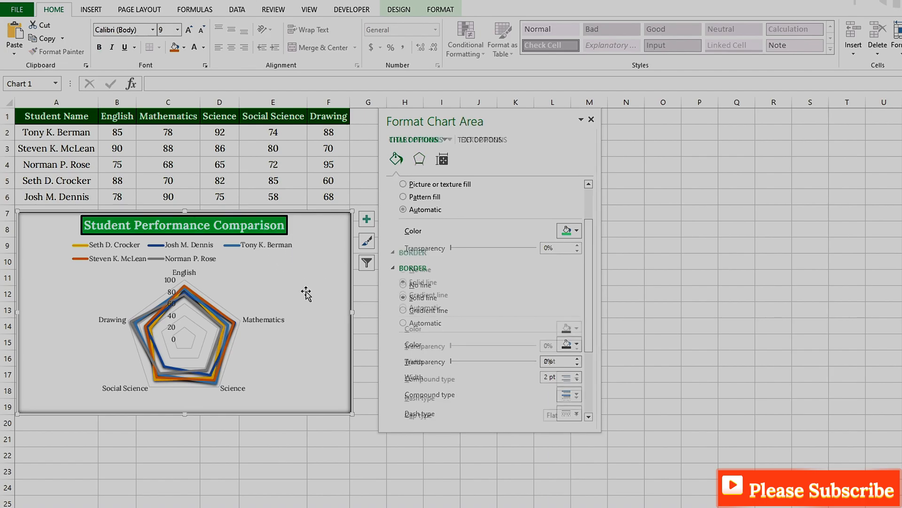
- Format the chart legend text in bold with a font size of 12
left_click(205, 259)
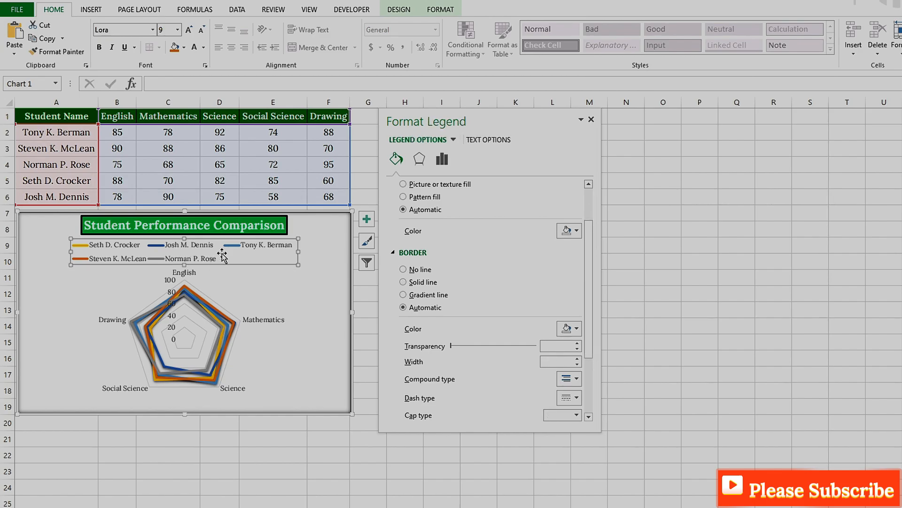
left_click(177, 29)
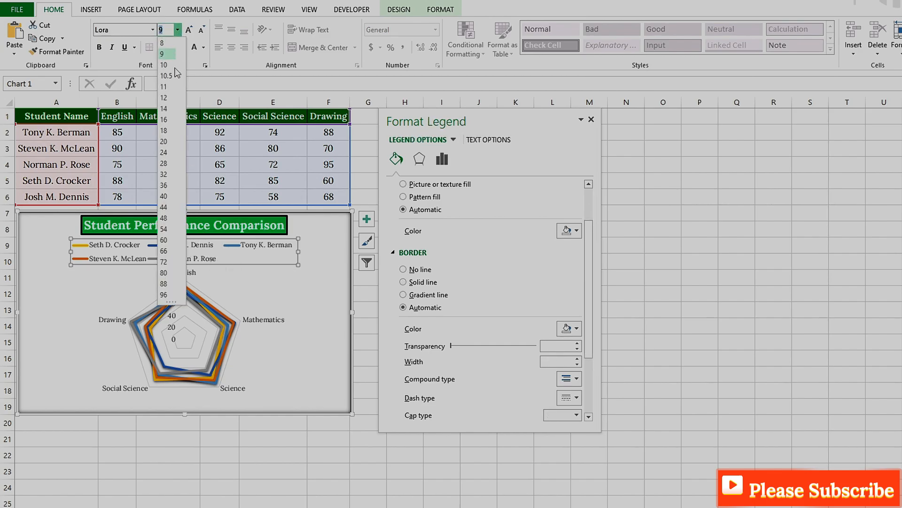
left_click(167, 97)
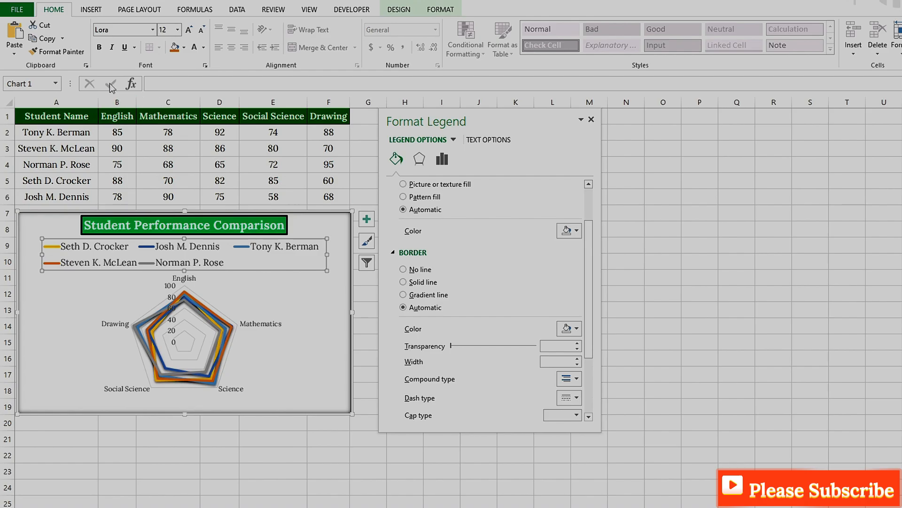
left_click(99, 47)
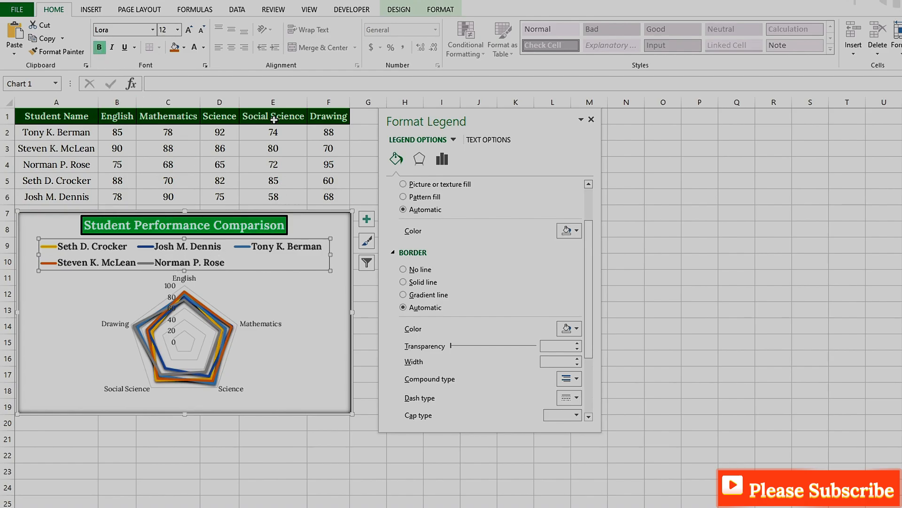
- Set the legend position to Bottom in the legend's format options
right_click(246, 249)
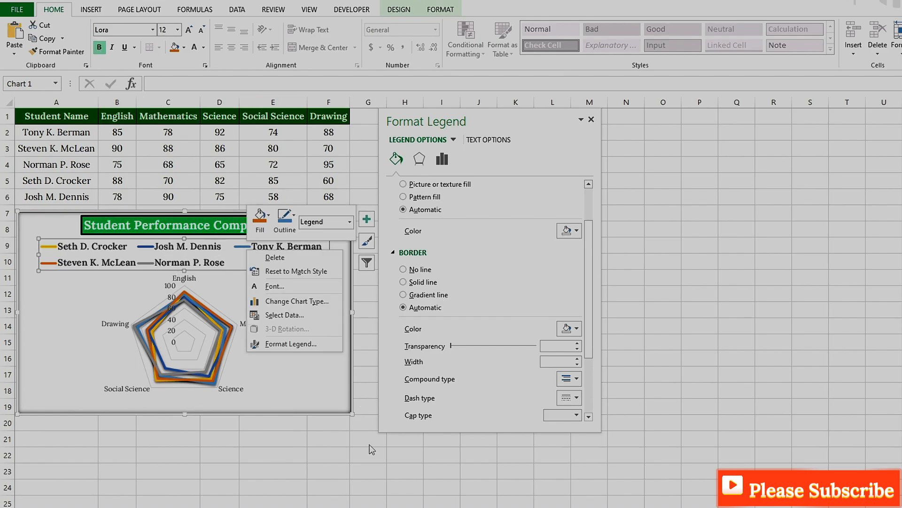
left_click(282, 344)
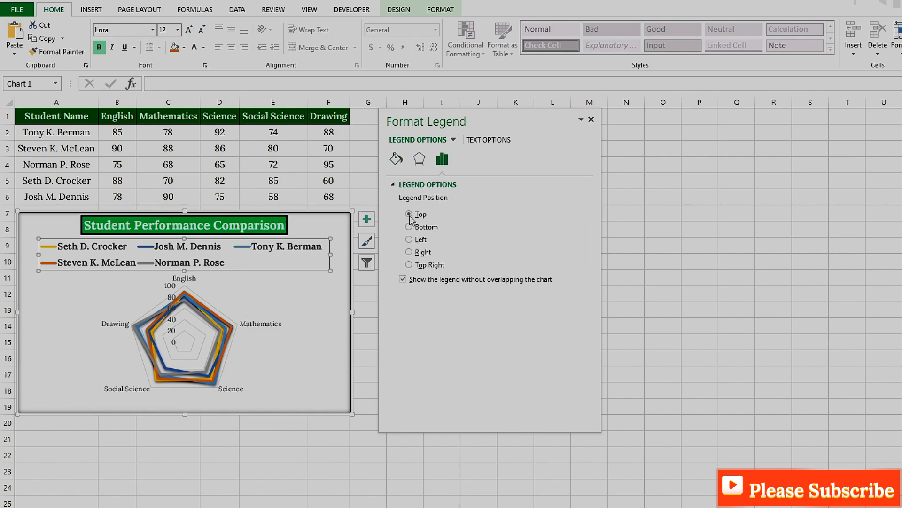
left_click(410, 227)
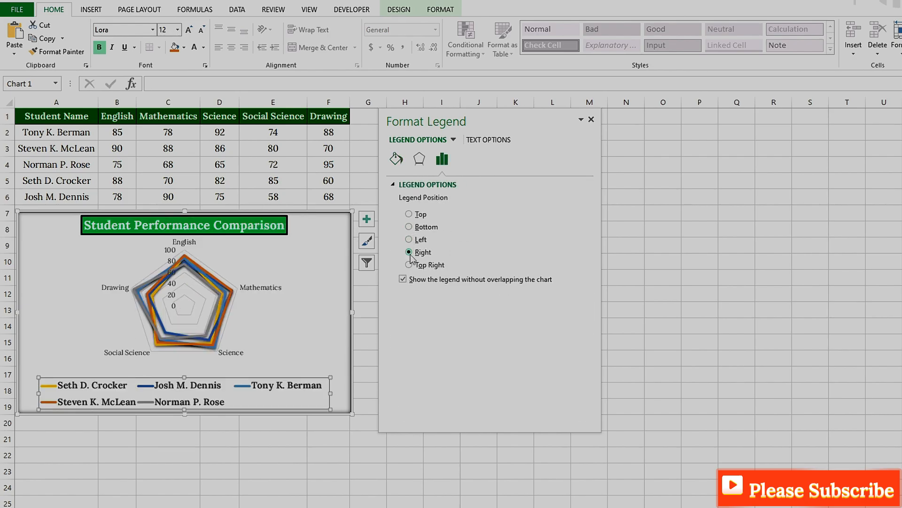